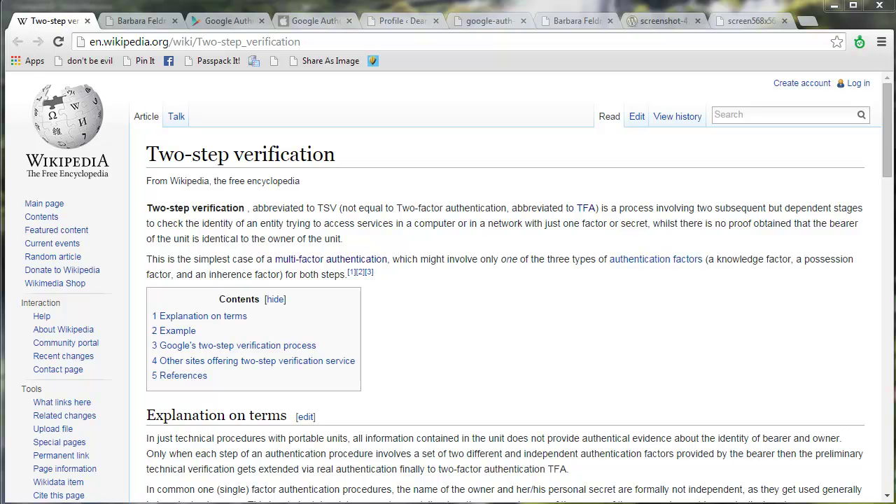
View the blog login page with the authenticator code field and the Google Authenticator app's iTunes and Google Play pages.
left_click(140, 25)
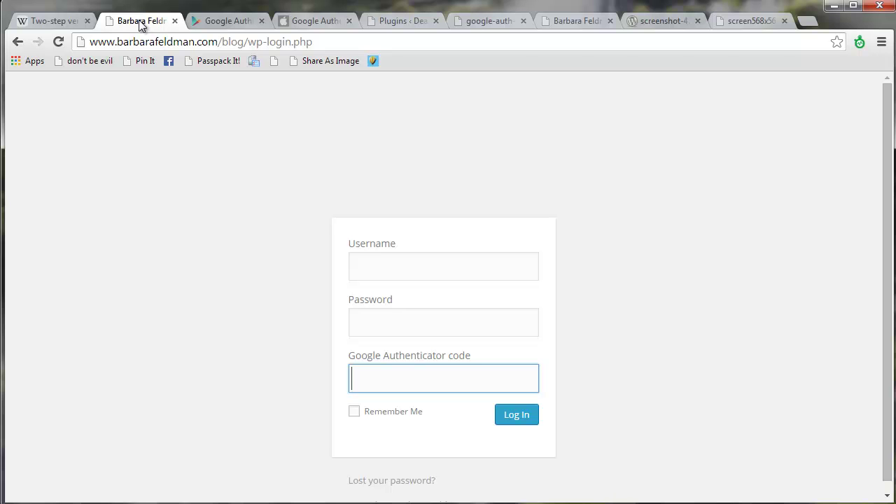
left_click(232, 23)
left_click(323, 21)
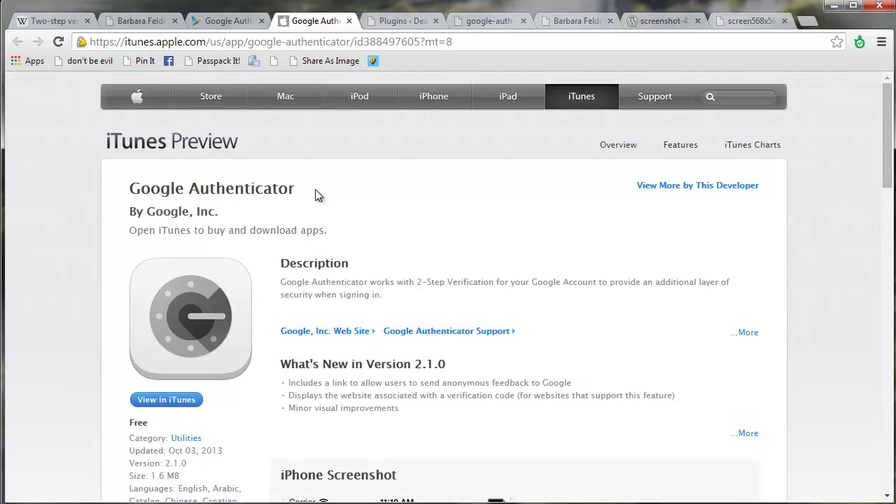
left_click(231, 21)
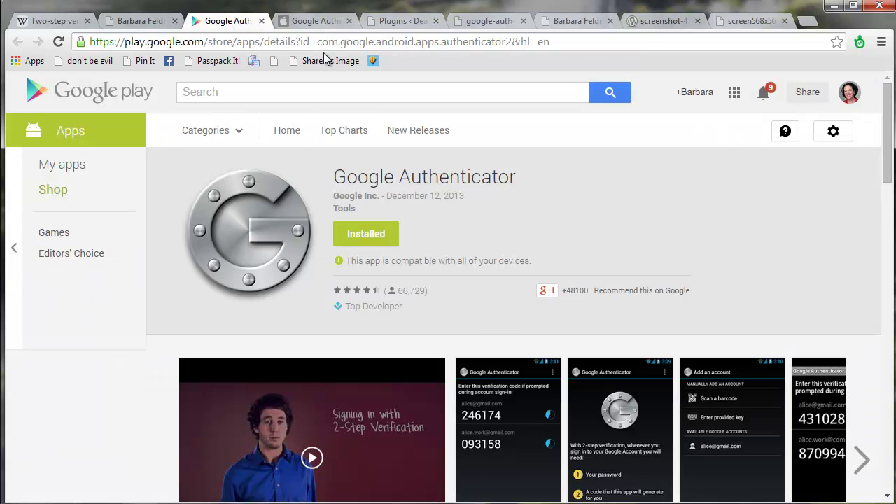
Locate the Google Authenticator plugin among the WordPress site's installed plugins and open your own user profile.
left_click(398, 21)
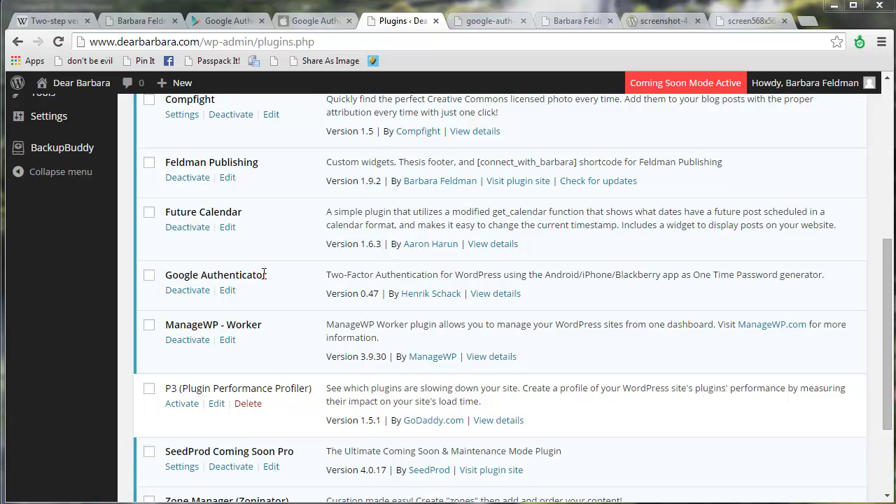
scroll(264, 274, "up", 1)
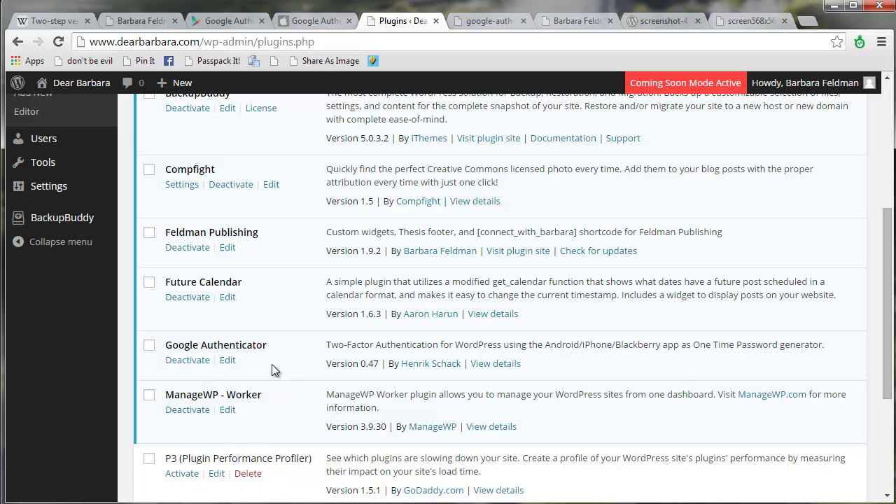
scroll(272, 364, "up", 1)
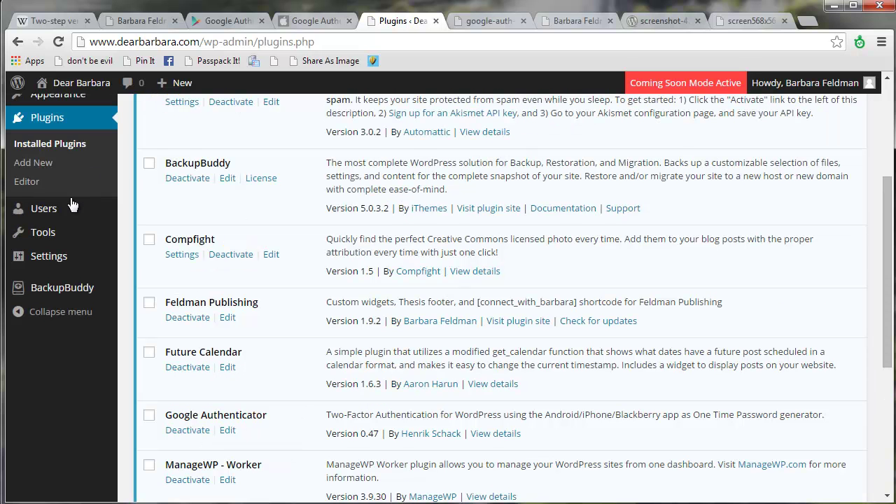
mouse_move(65, 210)
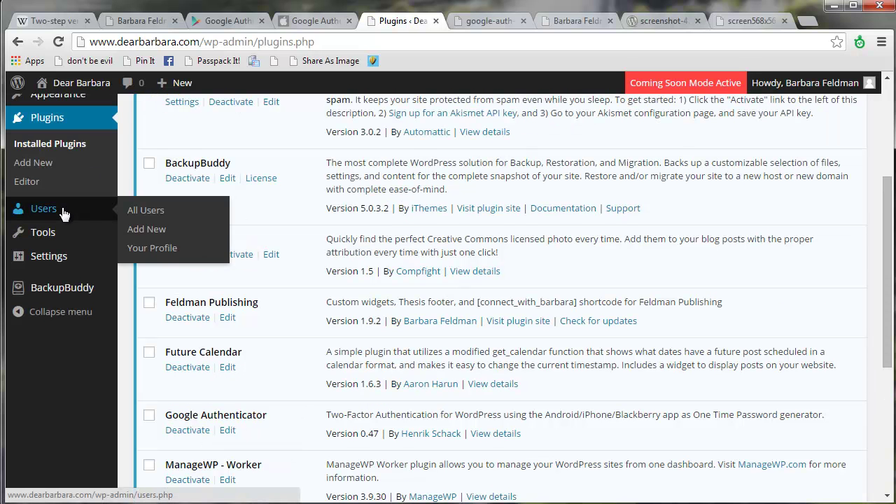
left_click(164, 248)
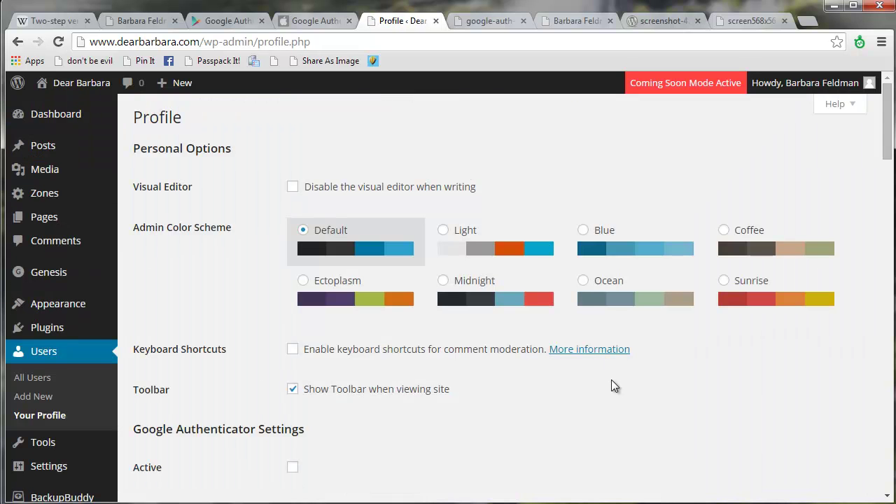
Activate Google Authenticator for the profile and enable its relaxed mode.
scroll(611, 379, "down", 2)
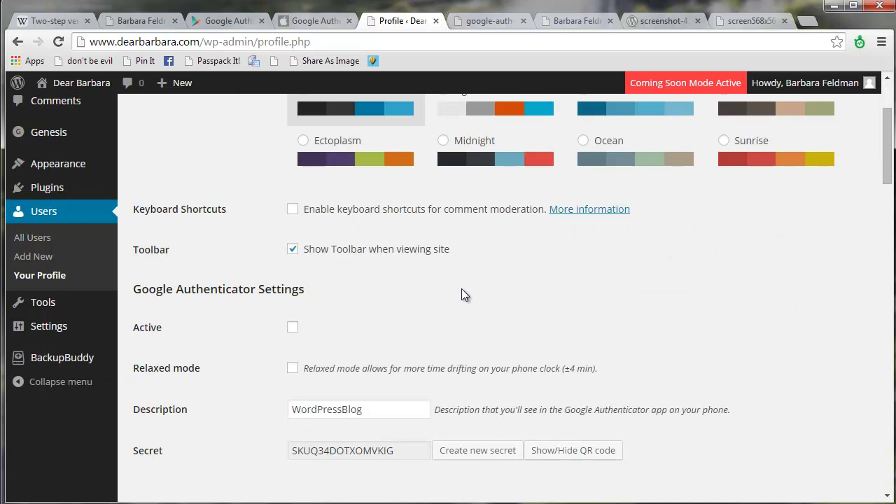
scroll(420, 266, "down", 1)
left_click(293, 257)
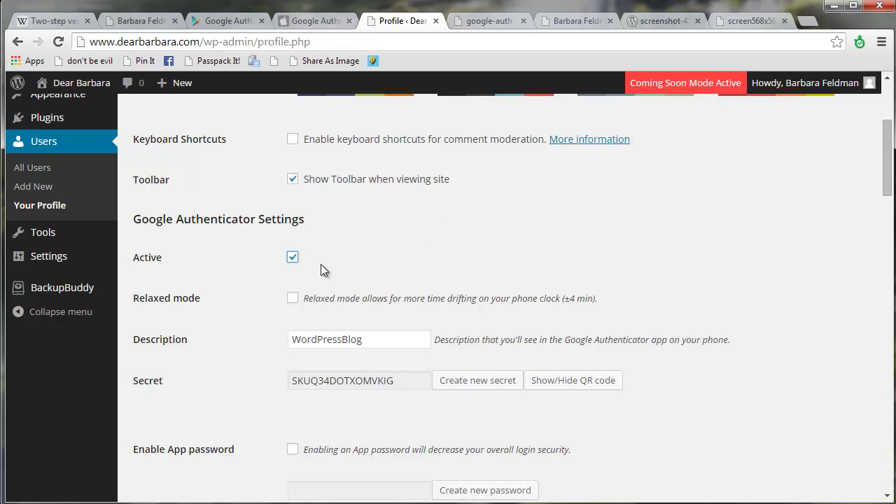
left_click(292, 298)
Replace the Google Authenticator description with "Dear Barbara Blog".
left_click_drag(368, 339, 244, 332)
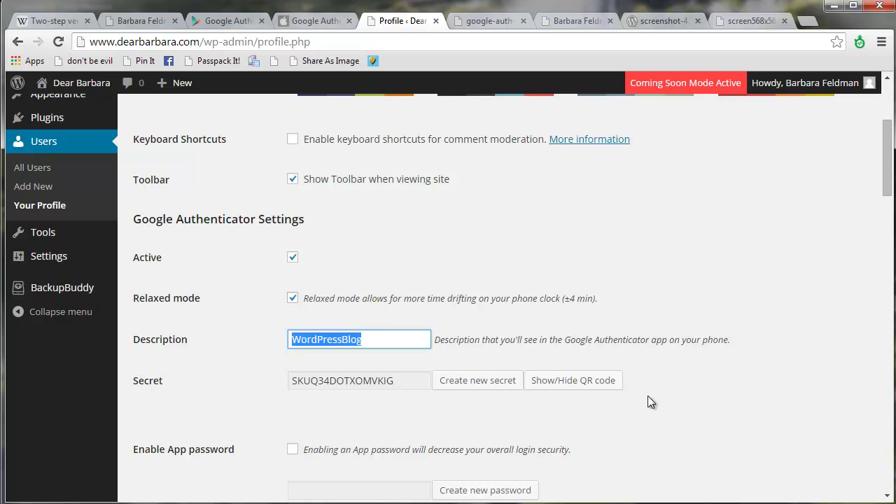
type("Dear")
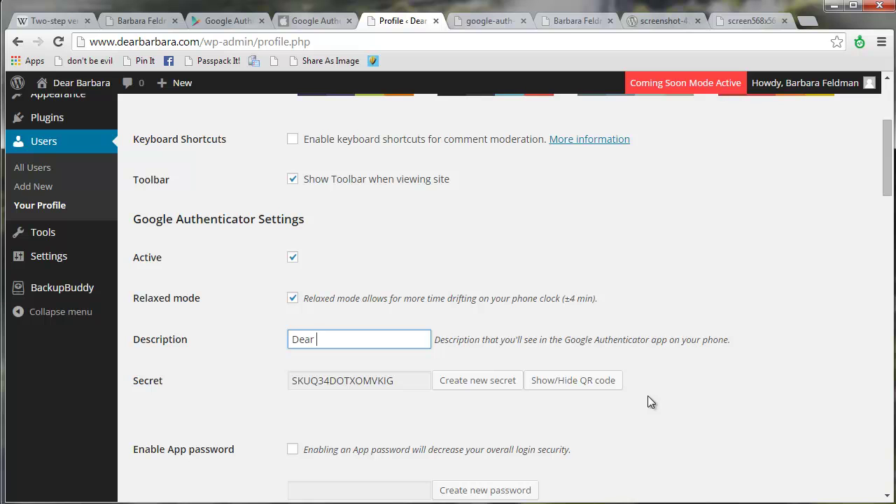
type(" Barbara Blog")
Generate a new Google Authenticator secret and its QR code, regenerating it several times.
scroll(764, 367, "down", 2)
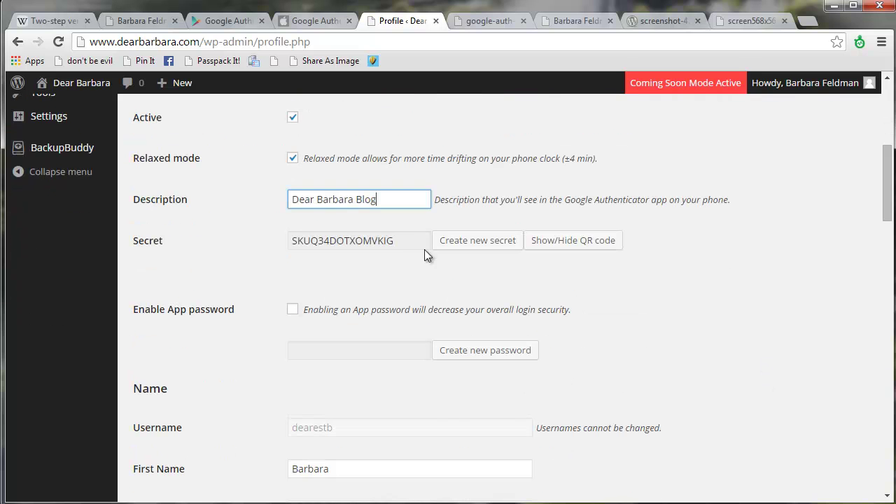
scroll(385, 259, "up", 1)
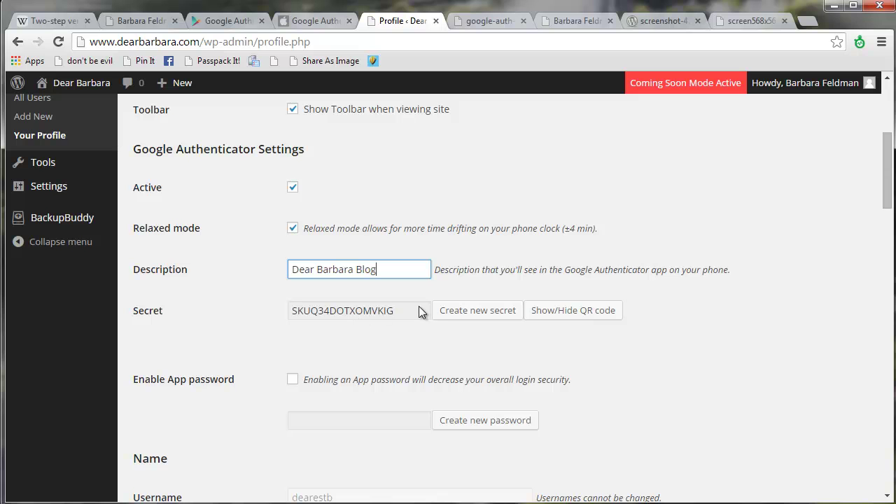
left_click(481, 313)
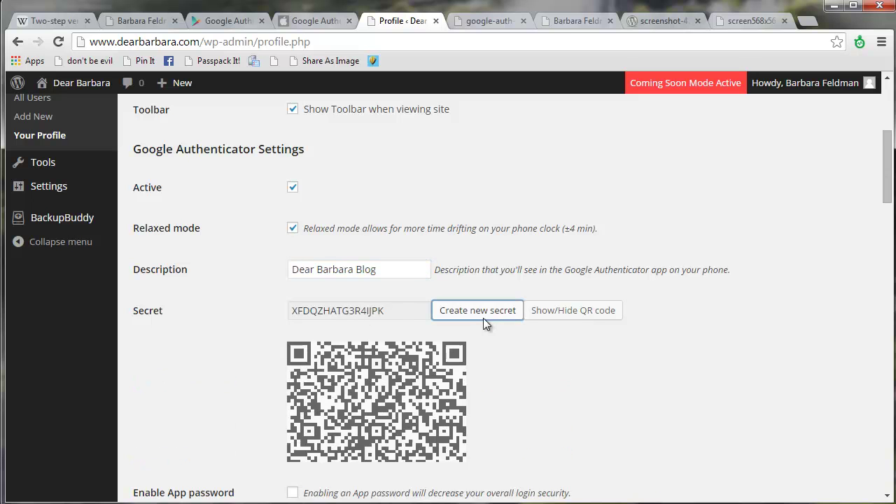
left_click(486, 315)
left_click(501, 316)
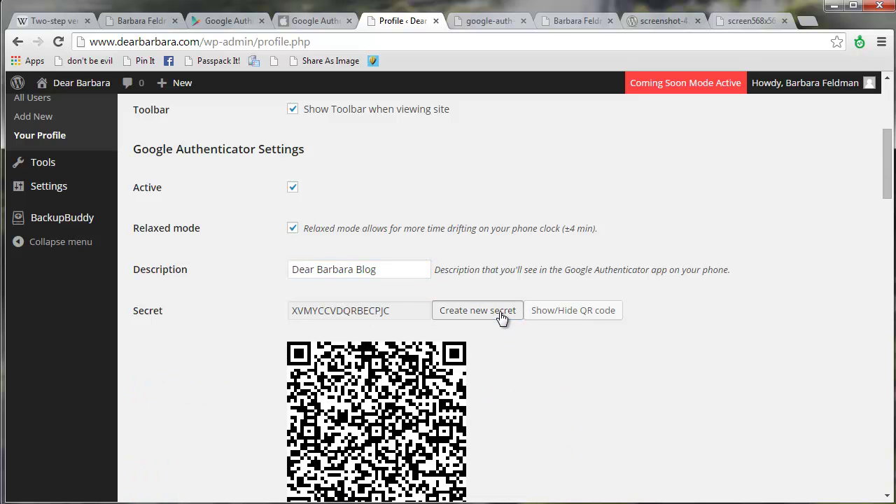
left_click(500, 315)
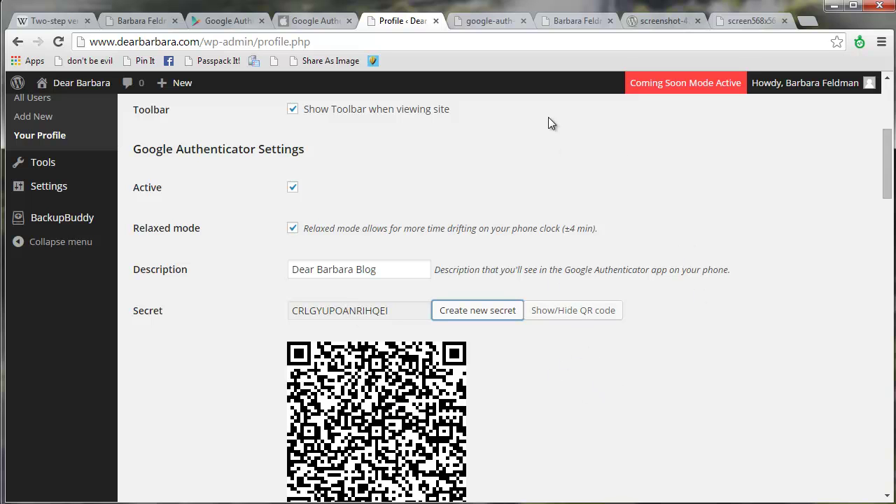
Compare the phone app's barcode and provided-key account options with the secret key and QR code in the profile.
left_click(485, 21)
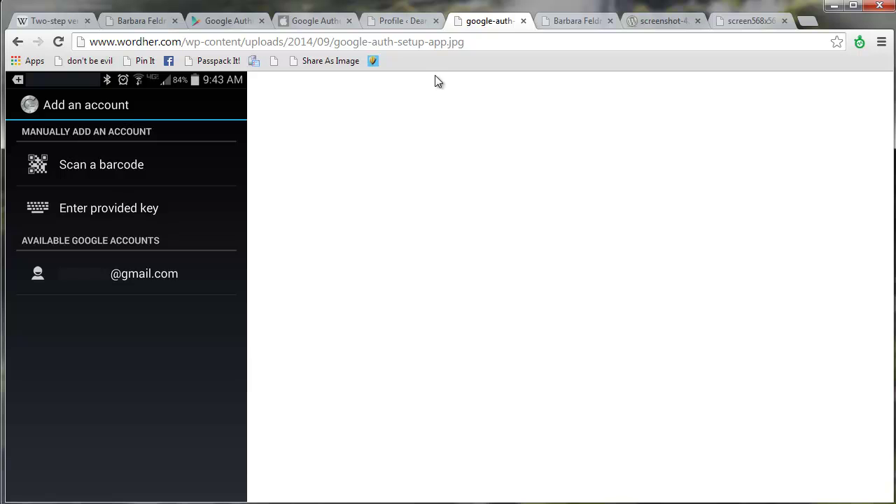
left_click(397, 20)
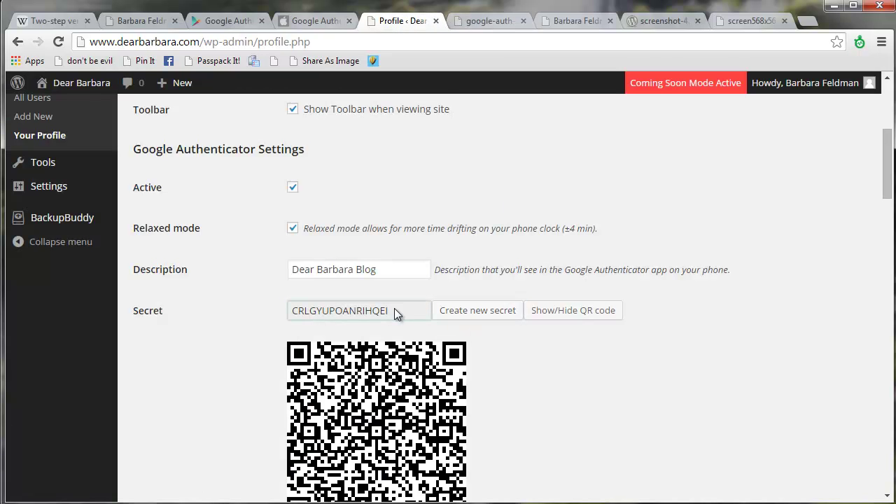
left_click_drag(395, 310, 257, 309)
left_click(494, 20)
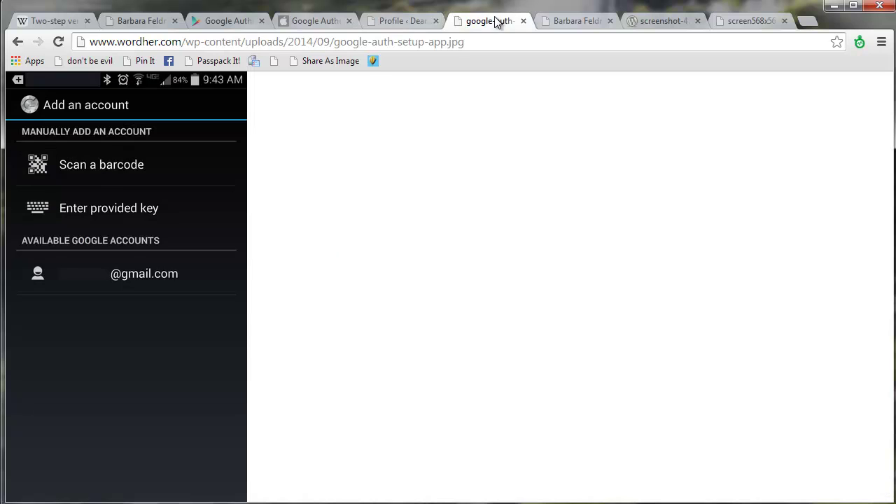
left_click(402, 21)
scroll(508, 441, "down", 2)
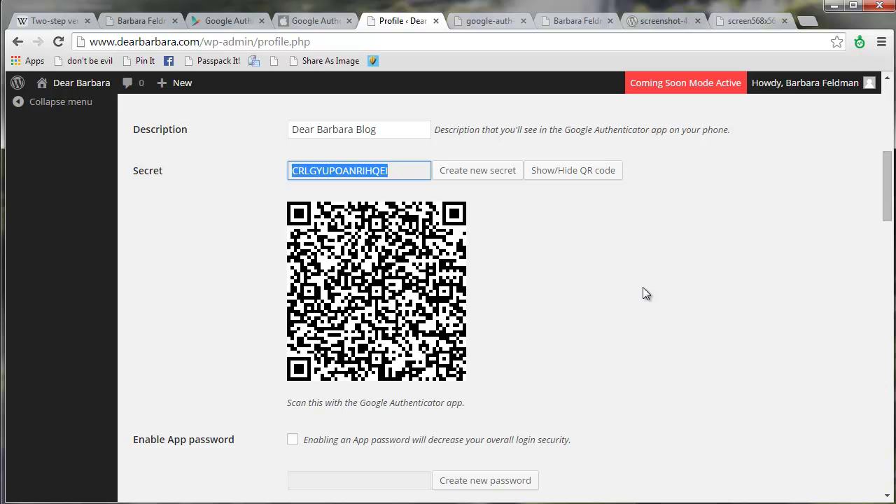
left_click(492, 14)
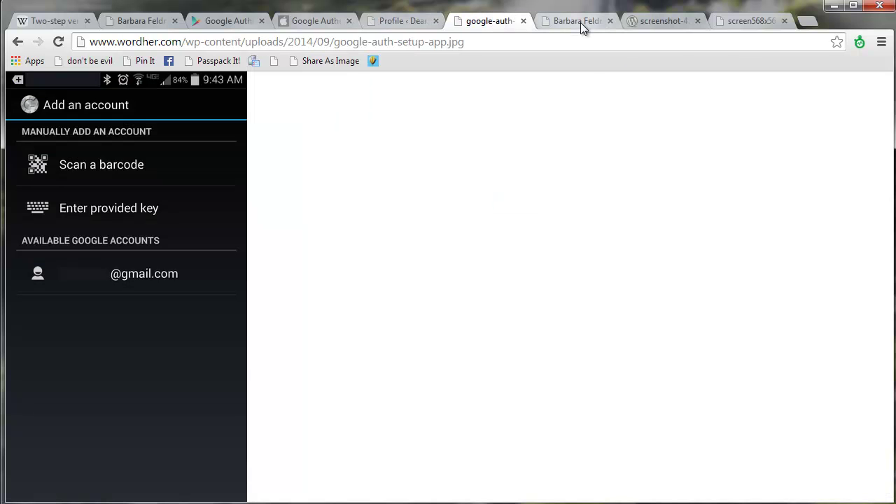
Examine the app's sample verification code screen and the login form's username, password and Google Authenticator code fields.
left_click(581, 22)
left_click(662, 23)
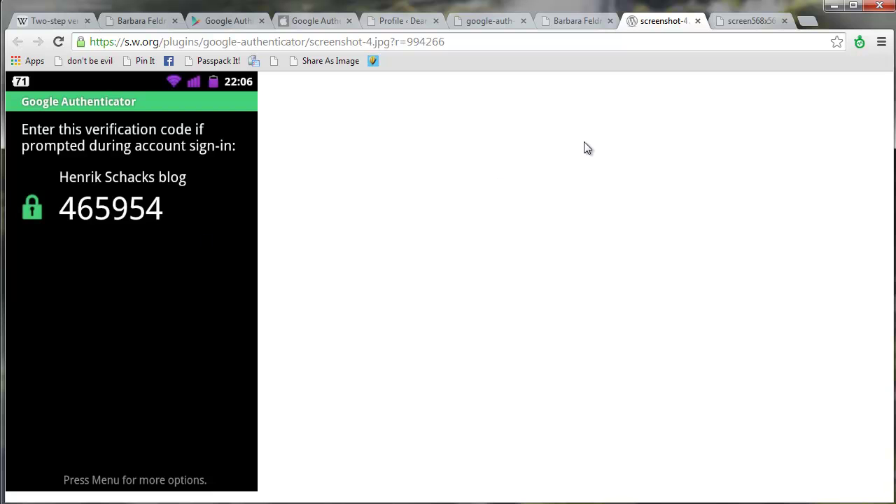
left_click(586, 22)
scroll(692, 295, "down", 1)
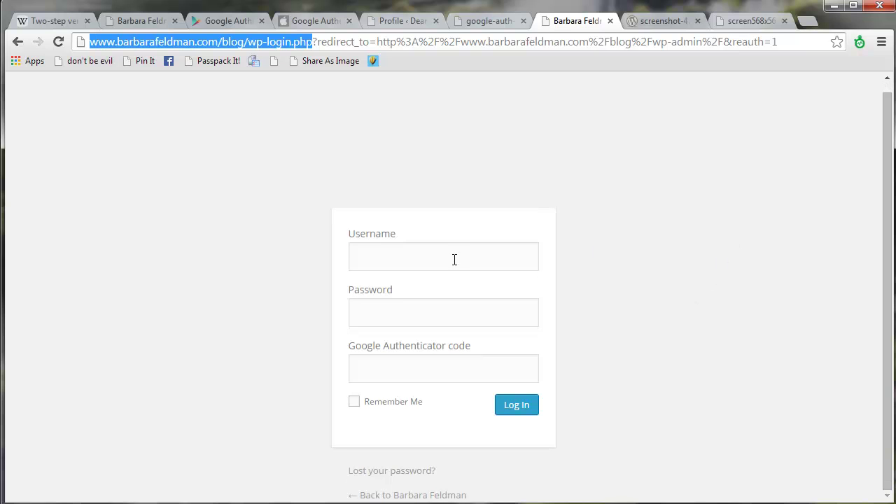
left_click(370, 253)
left_click(630, 271)
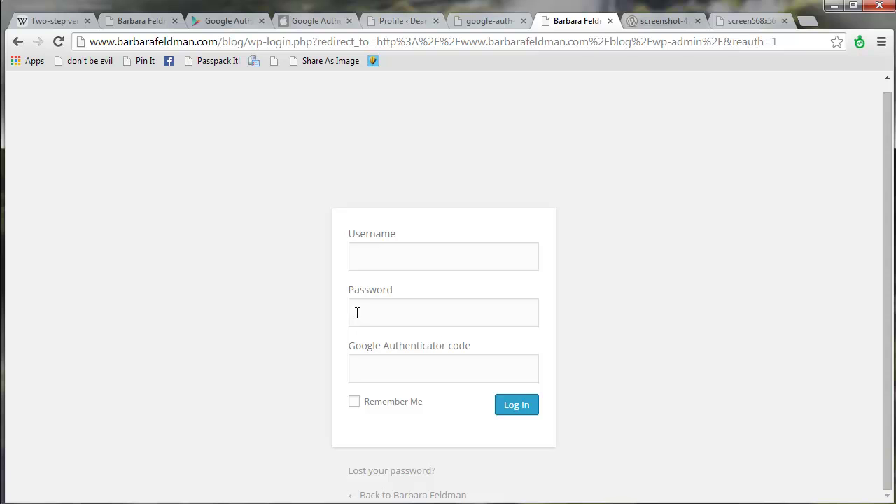